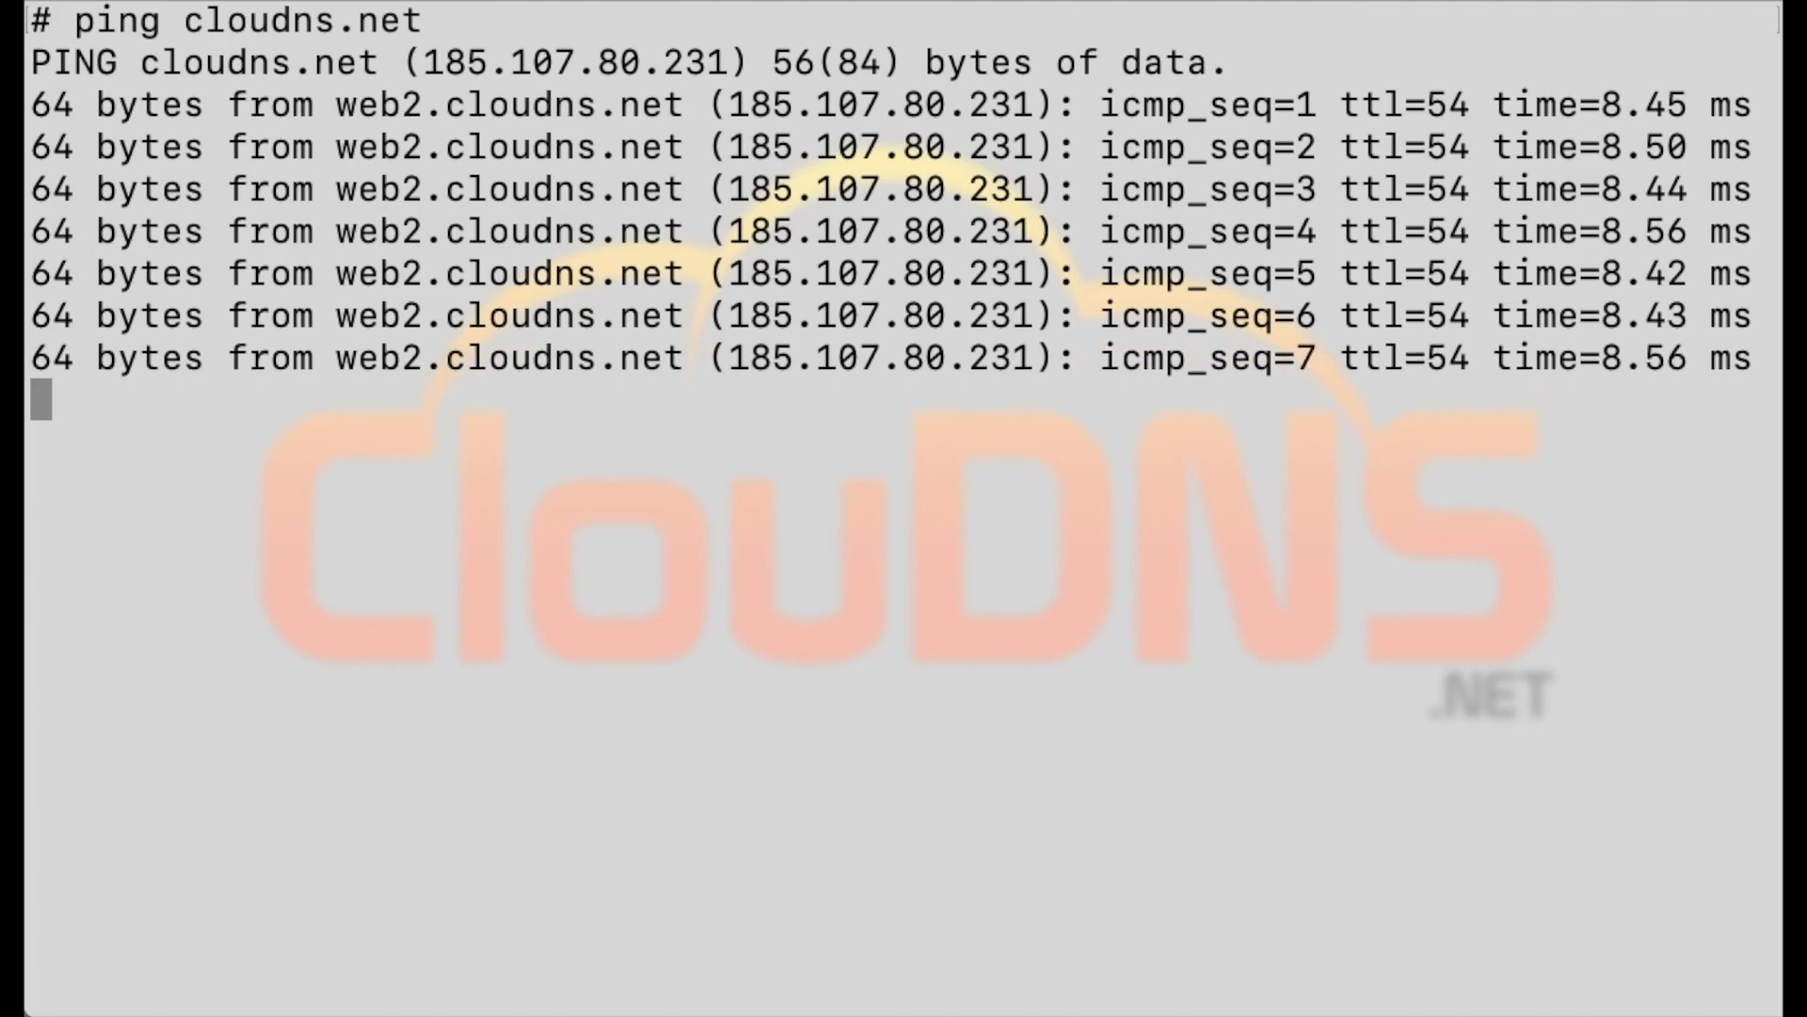
# - Stop the cloudns.net ping, clear the screen, then stop the 5-second-interval 8.8.8.8 ping
pyautogui.hotkey('ctrl', 'c')
pyautogui.hotkey('ctrl', 'l')
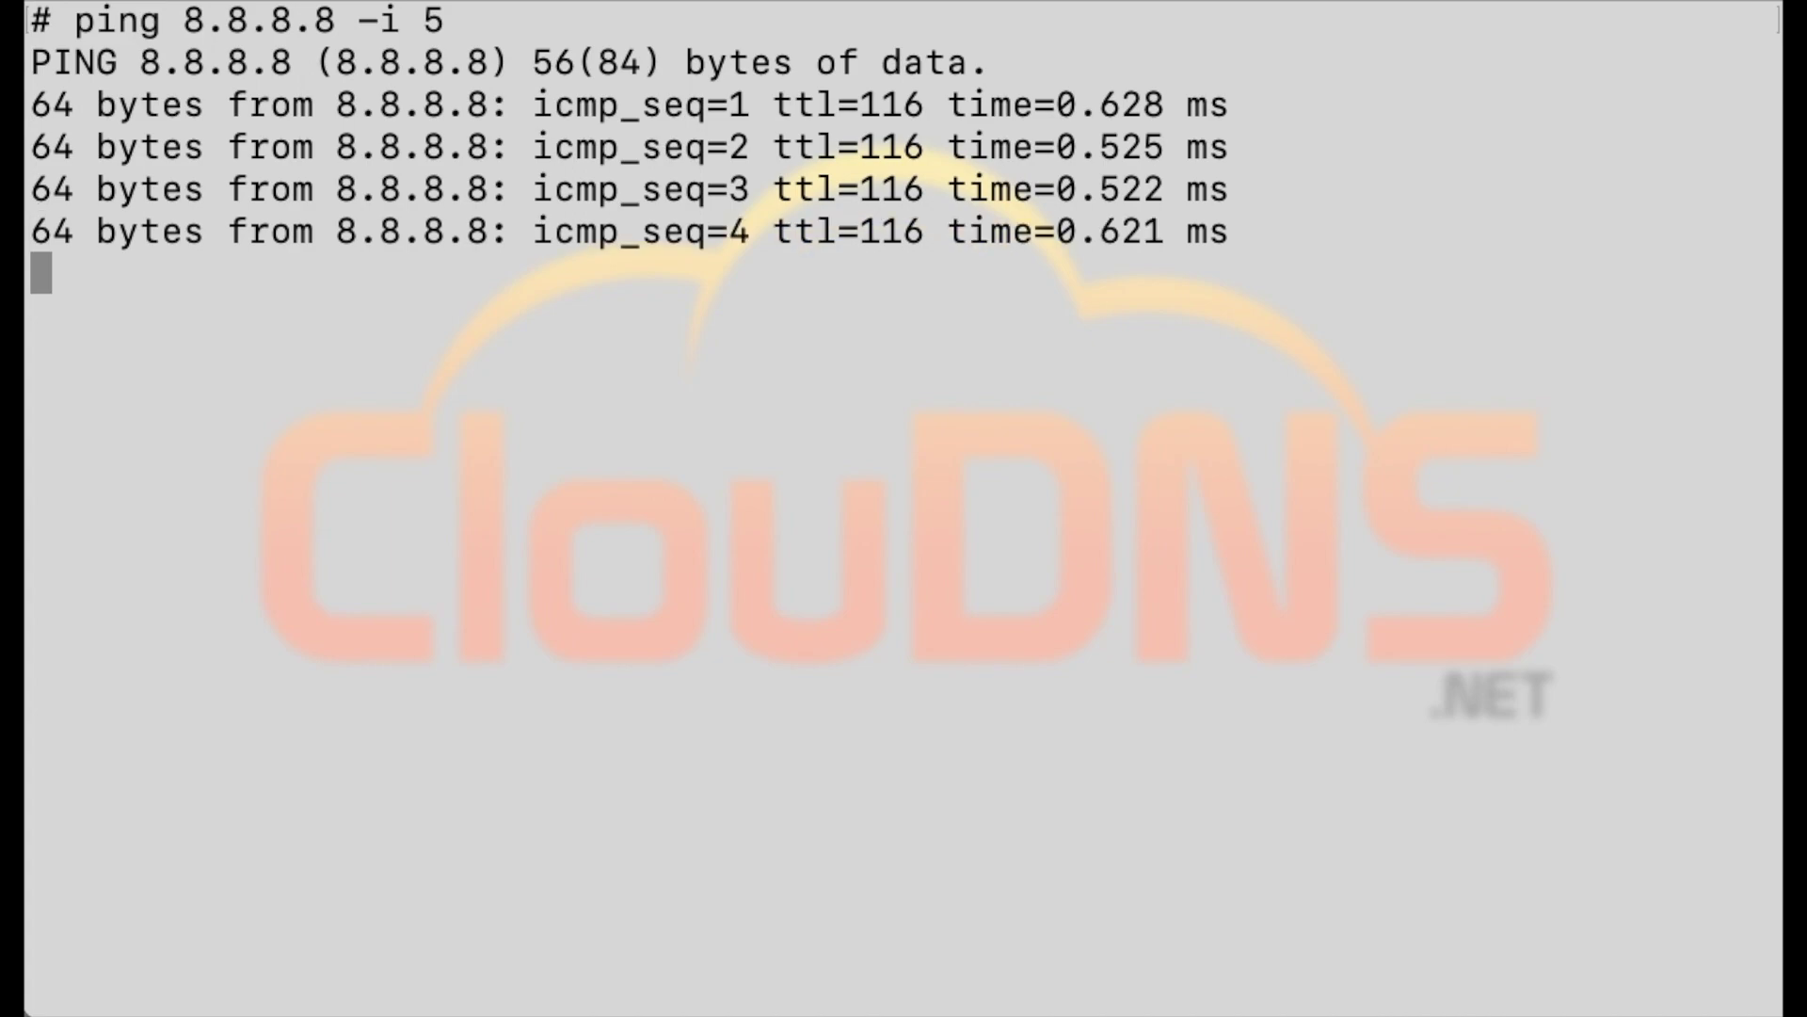
pyautogui.hotkey('ctrl', 'c')
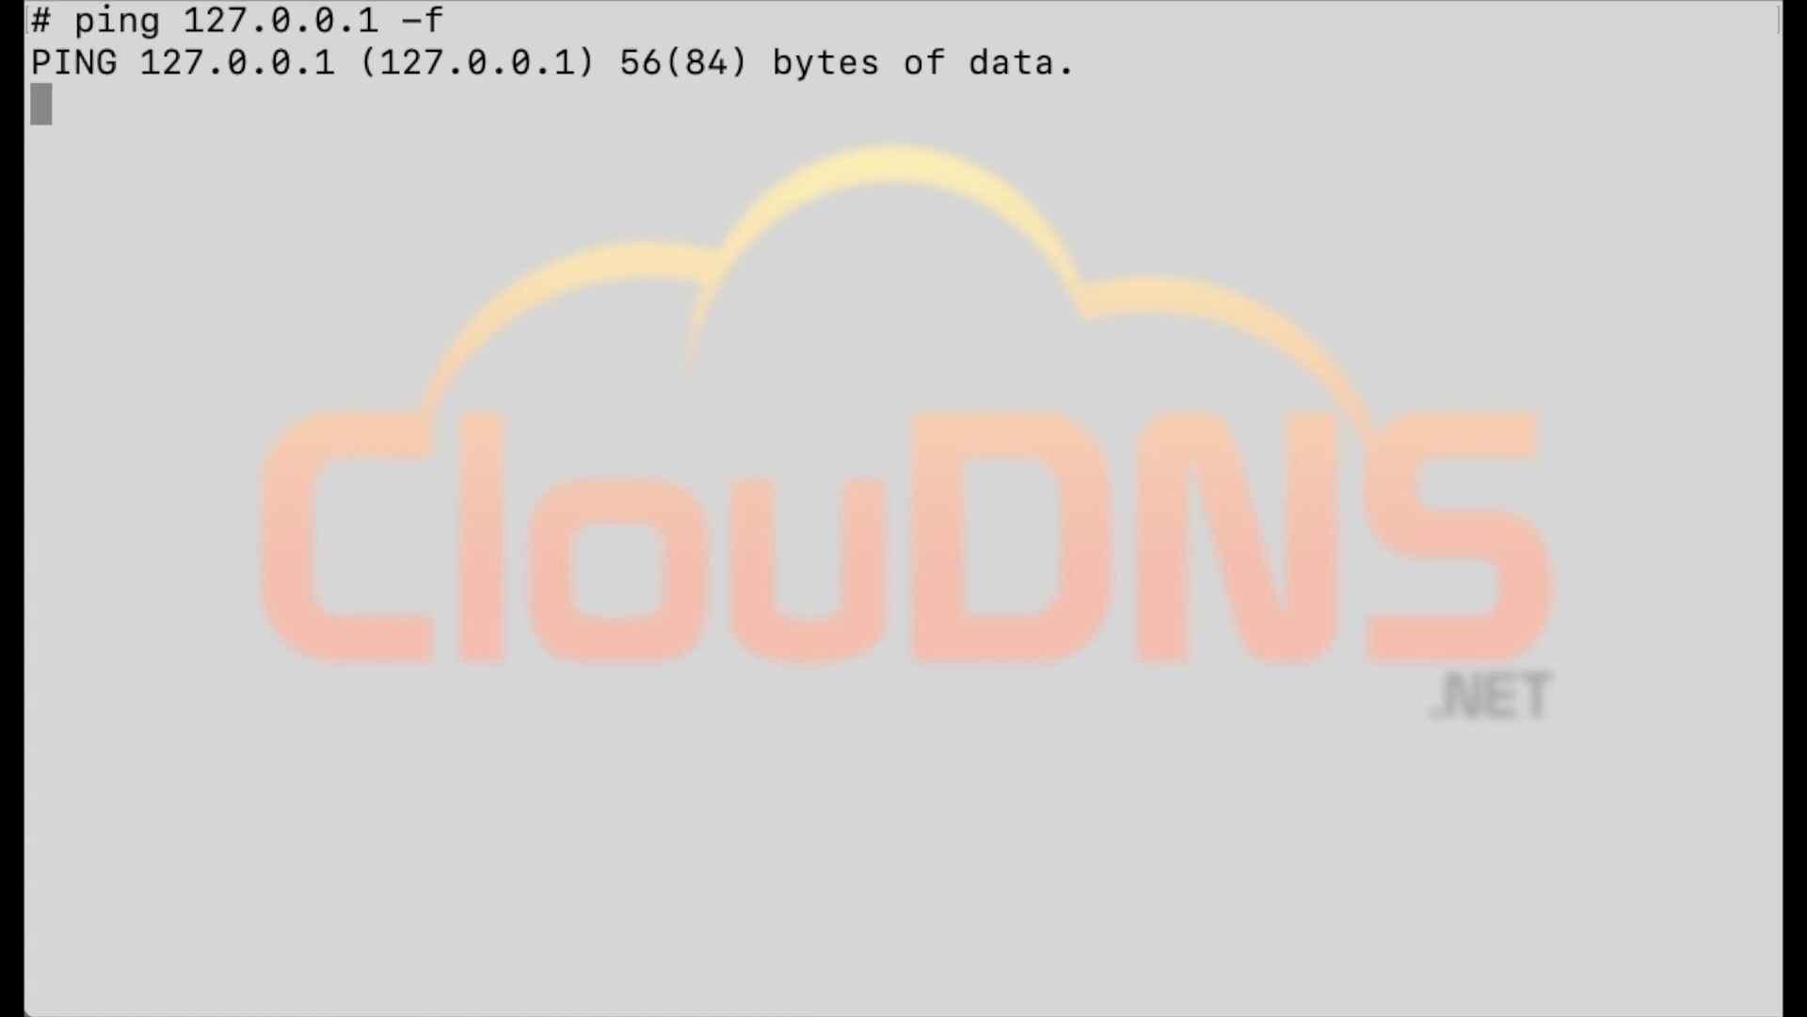
# - Stop the 127.0.0.1 flood ping, clear the screen, then stop the quiet cloudn.net ping
pyautogui.hotkey('ctrl', 'c')
pyautogui.hotkey('ctrl', 'l')
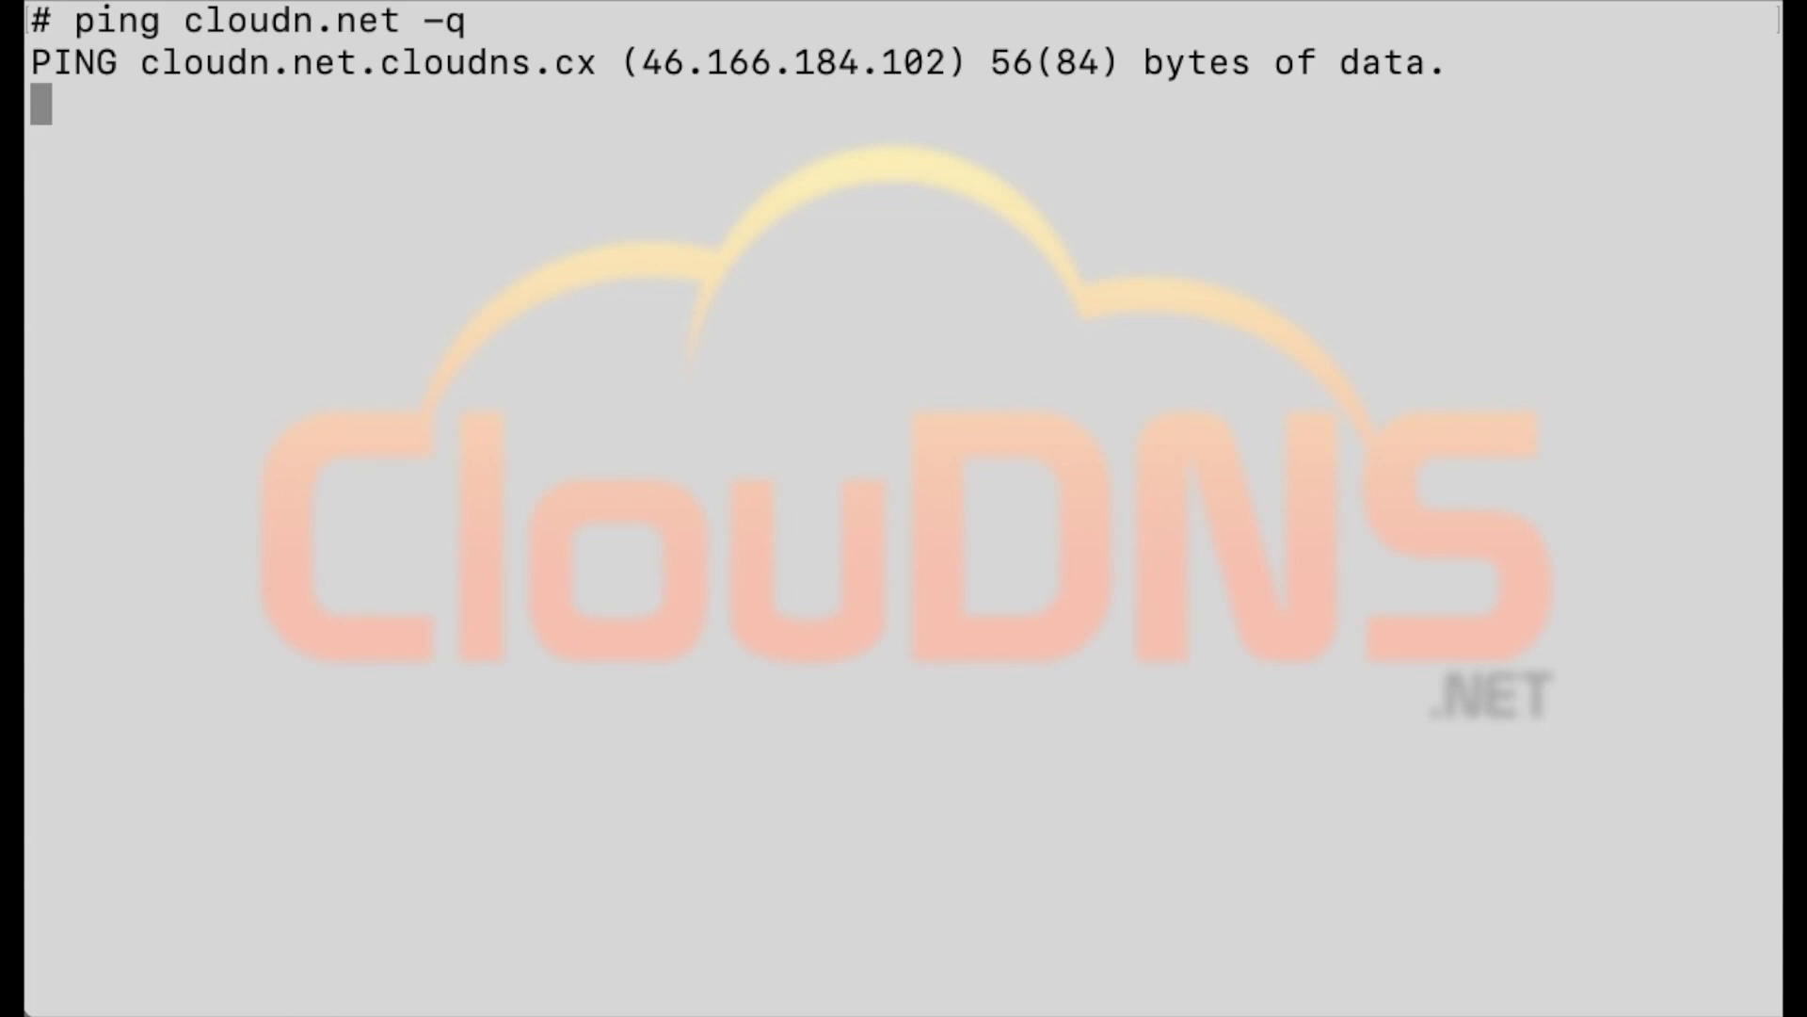
pyautogui.hotkey('ctrl', 'c')
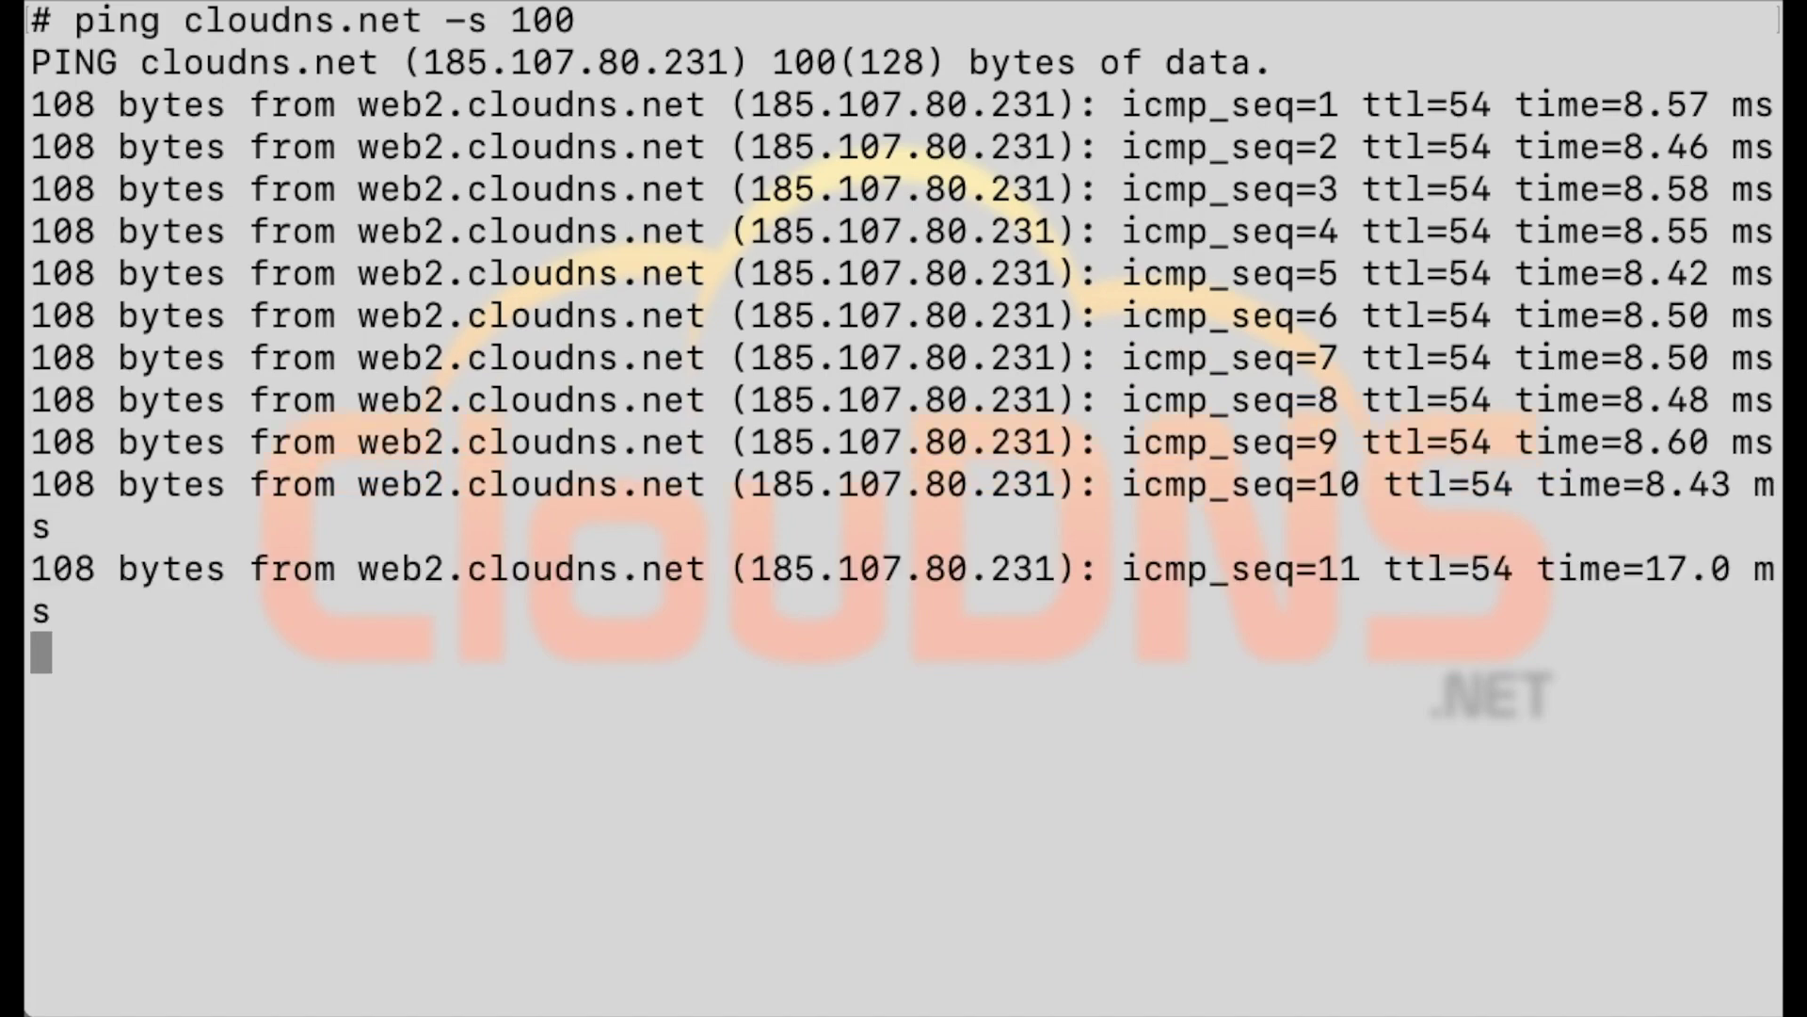
# - Stop the 100-byte cloudns.net ping, showing 12 of 12 received
pyautogui.hotkey('ctrl', 'c')
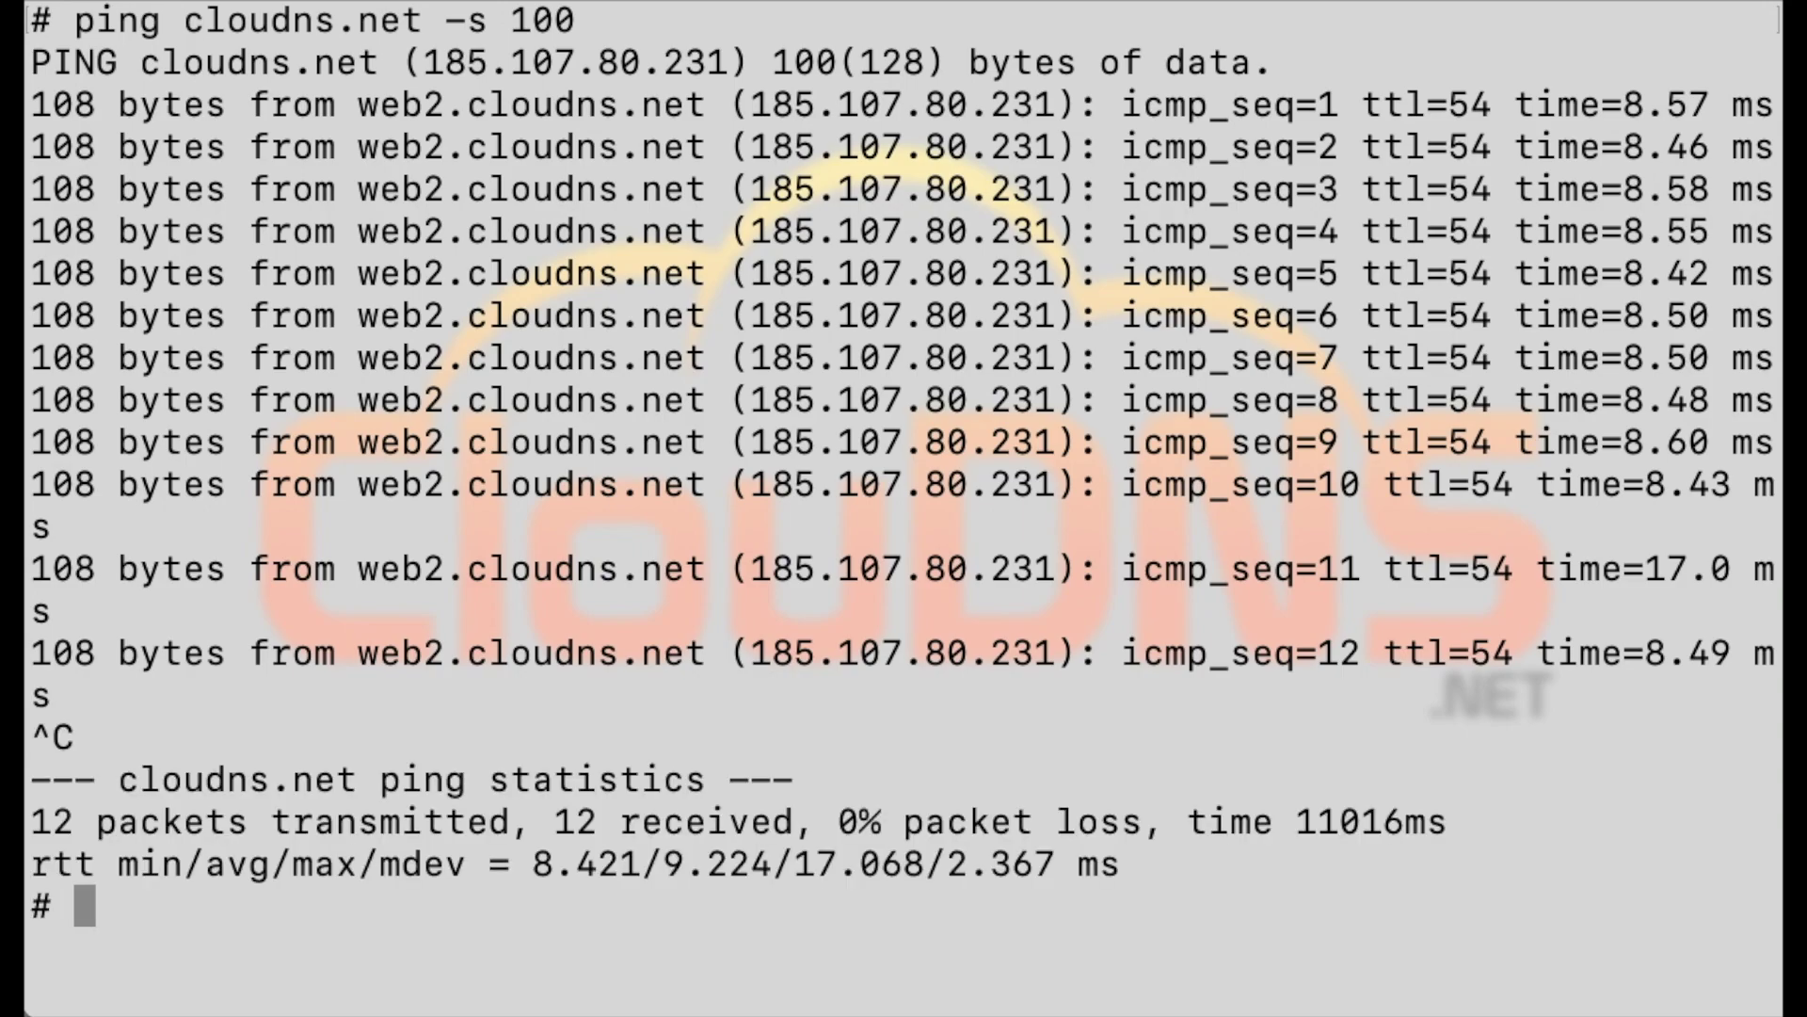